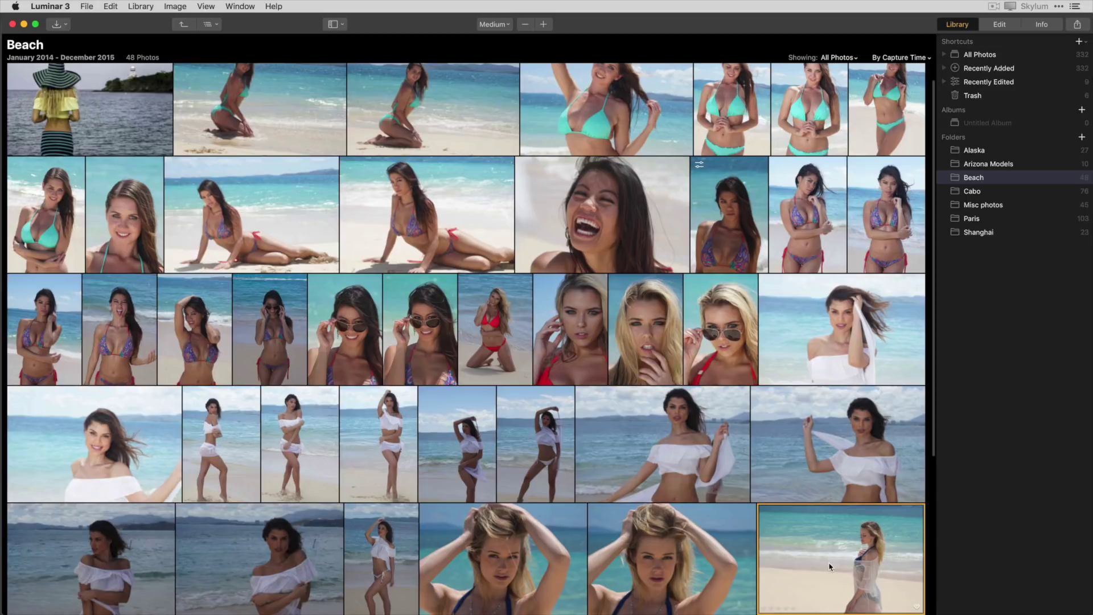
- Open DSC00322.tiff on its own and list the Essentials collection of Luminar Looks
double_click(829, 565)
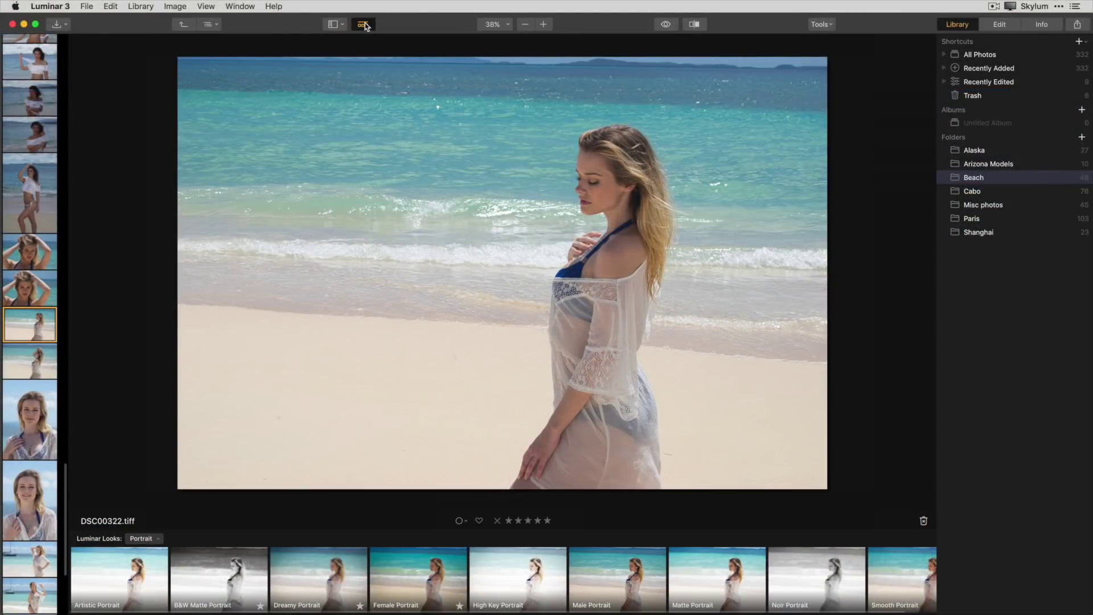
click(158, 541)
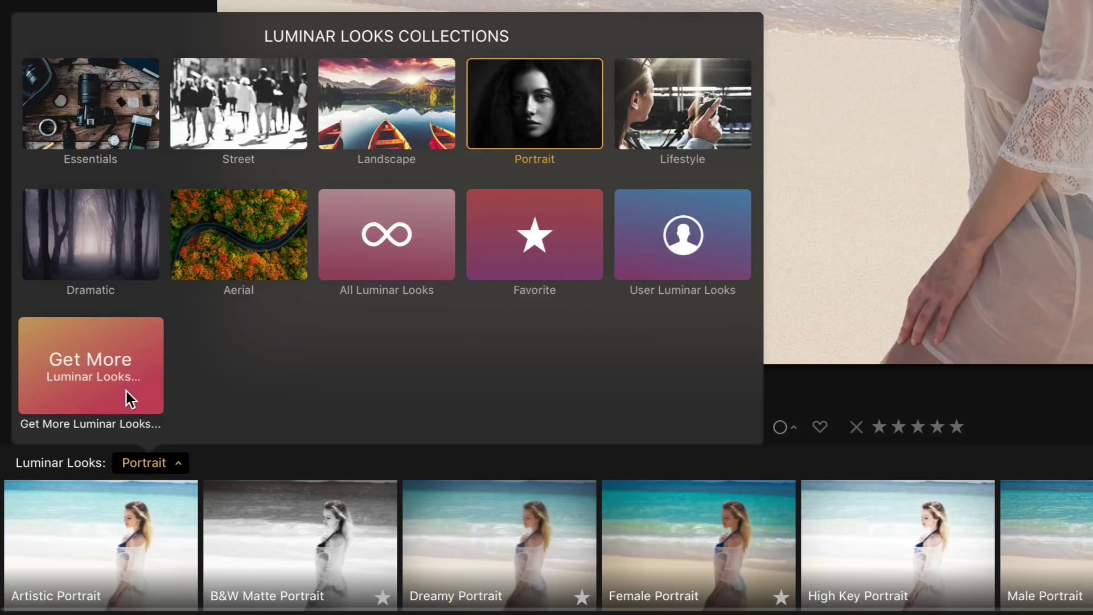
click(114, 110)
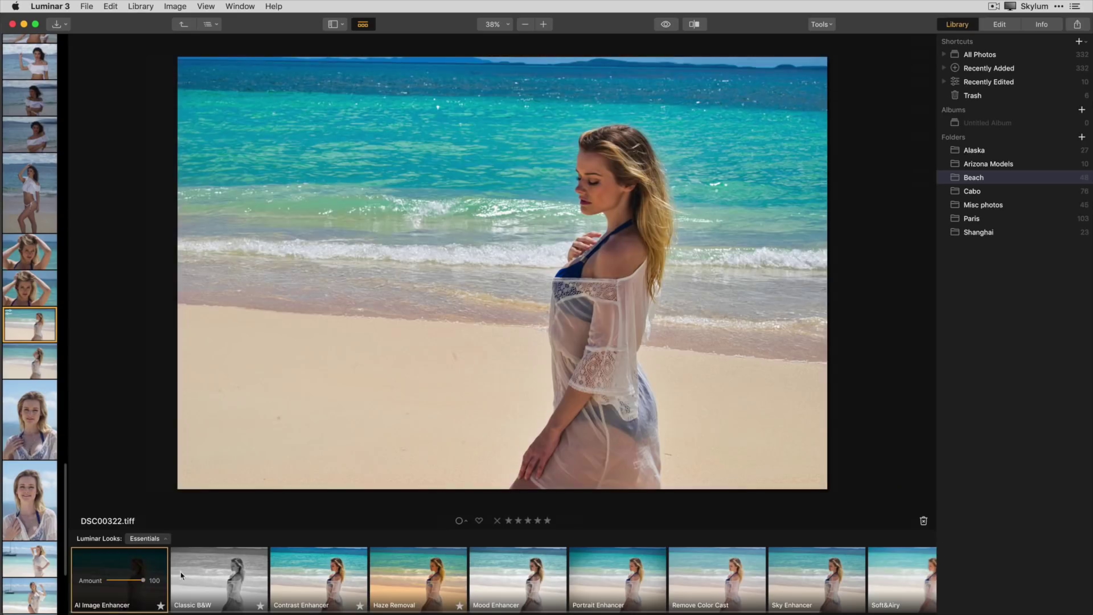
- Preview the Classic B&W look, then switch the looks list to the Portrait collection
click(223, 589)
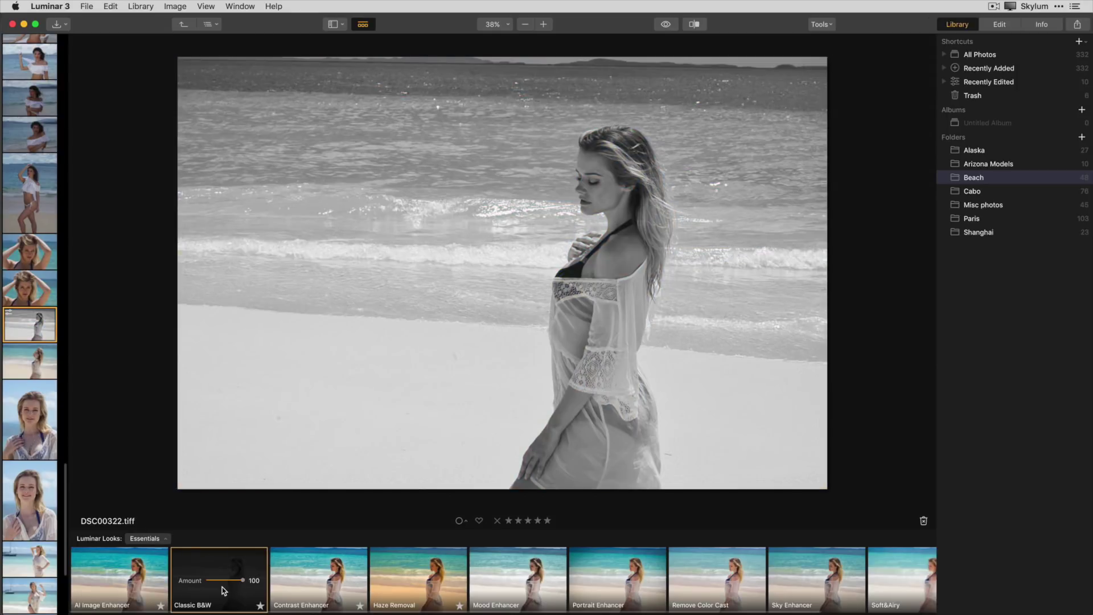
click(144, 538)
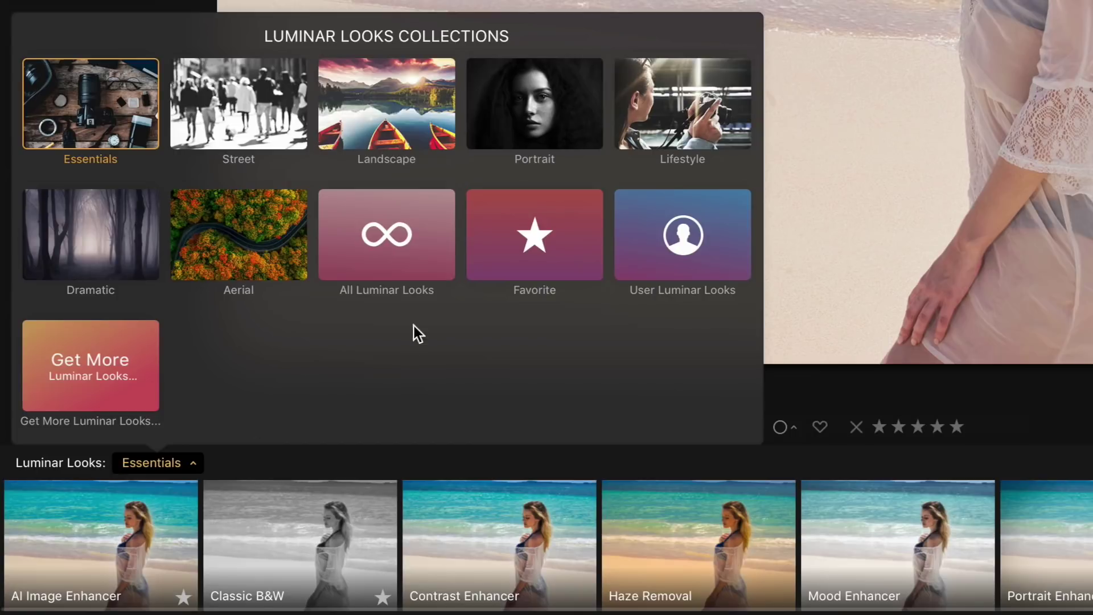
click(547, 97)
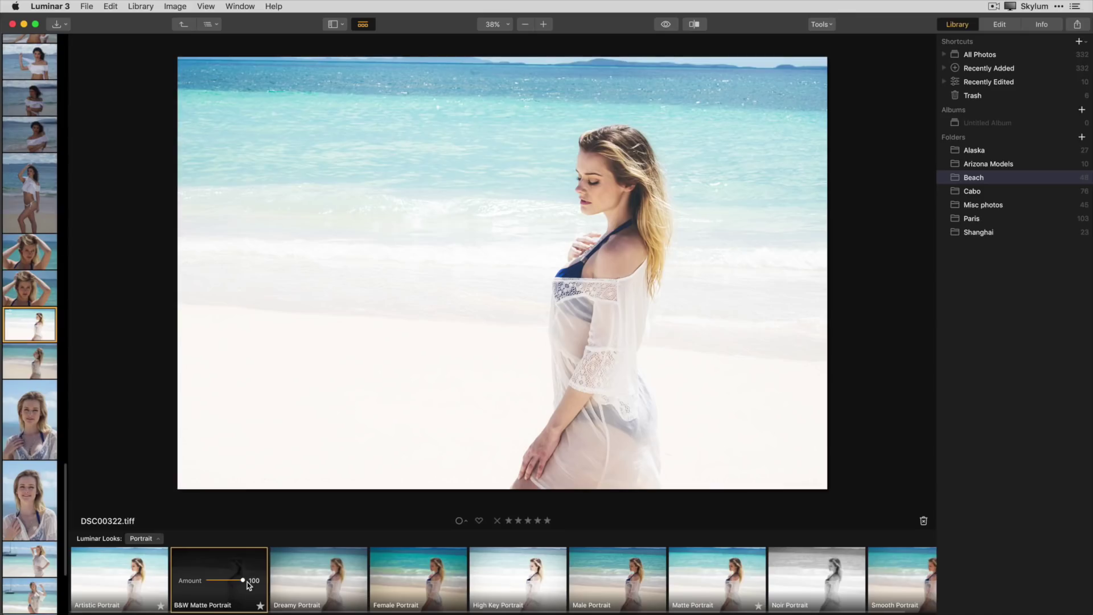
- Try B&W Matte Portrait and a weakened High Key Portrait, then settle on Dreamy Portrait
click(249, 583)
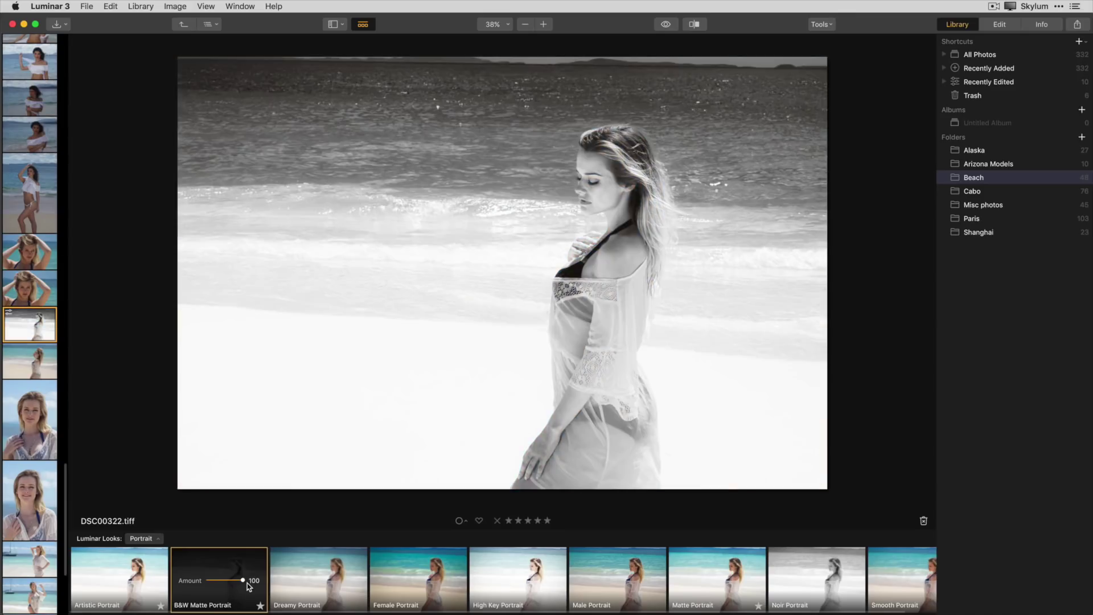
click(310, 600)
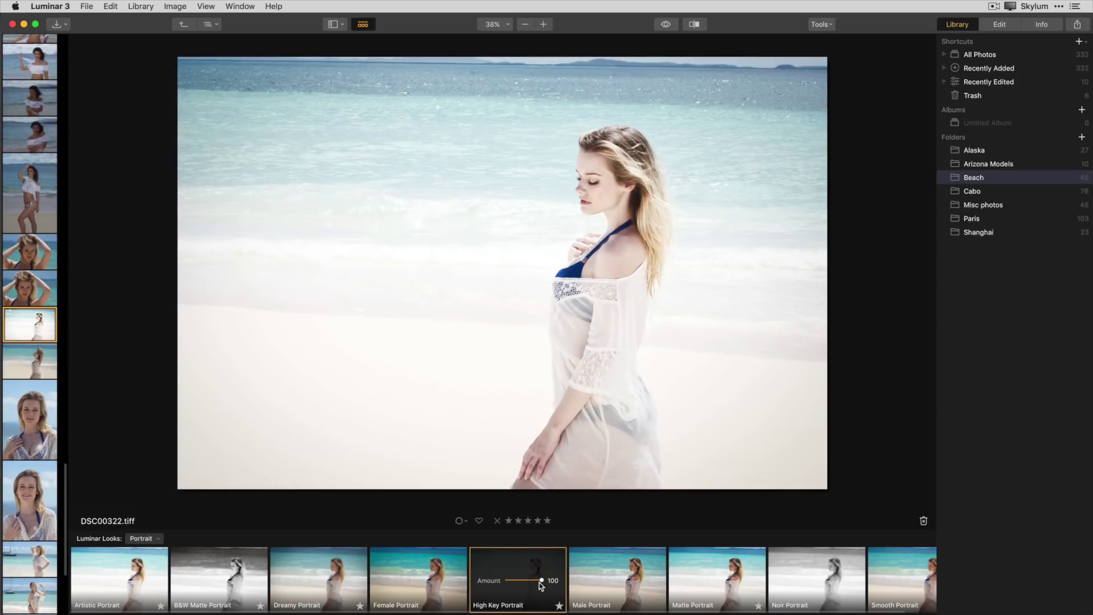
drag(540, 582, 513, 584)
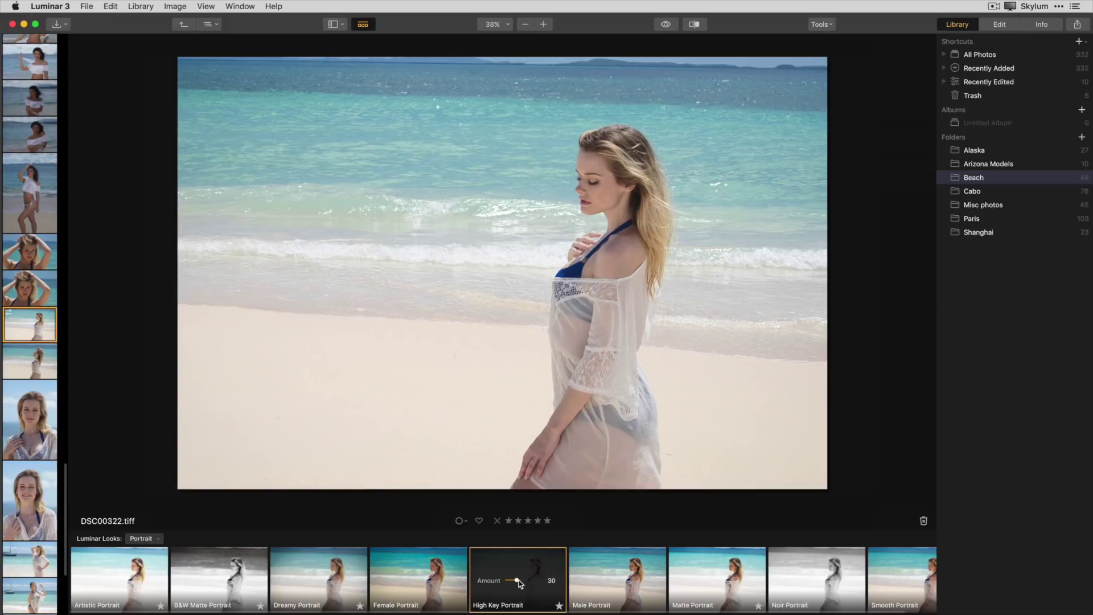
click(305, 598)
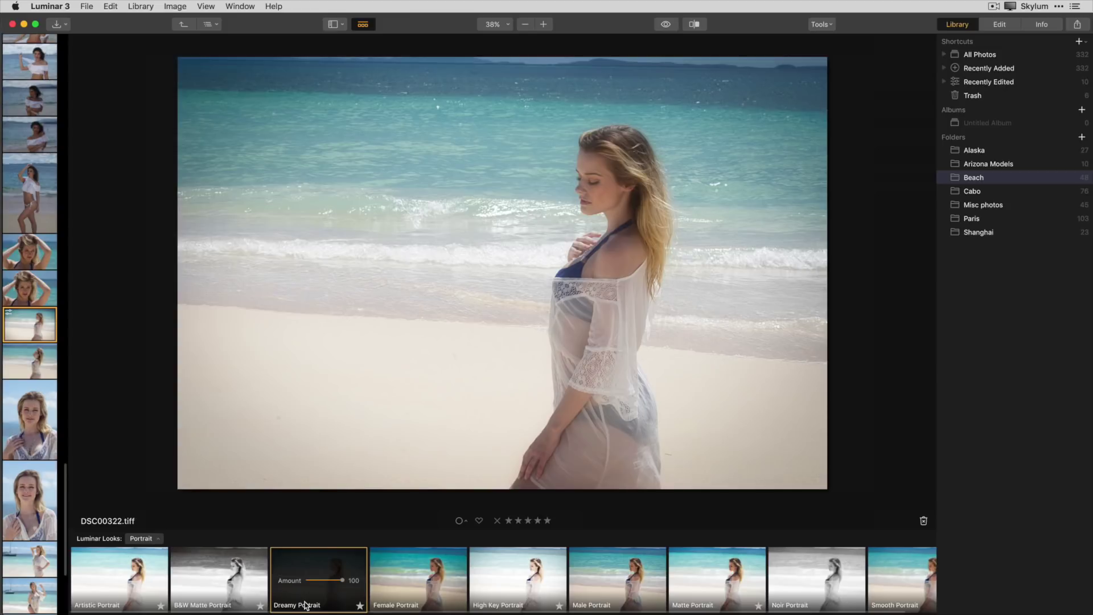
- In Edit view, set HSL Red saturation to 0 and compare Soft Focus (amount 96) off and on
click(1002, 24)
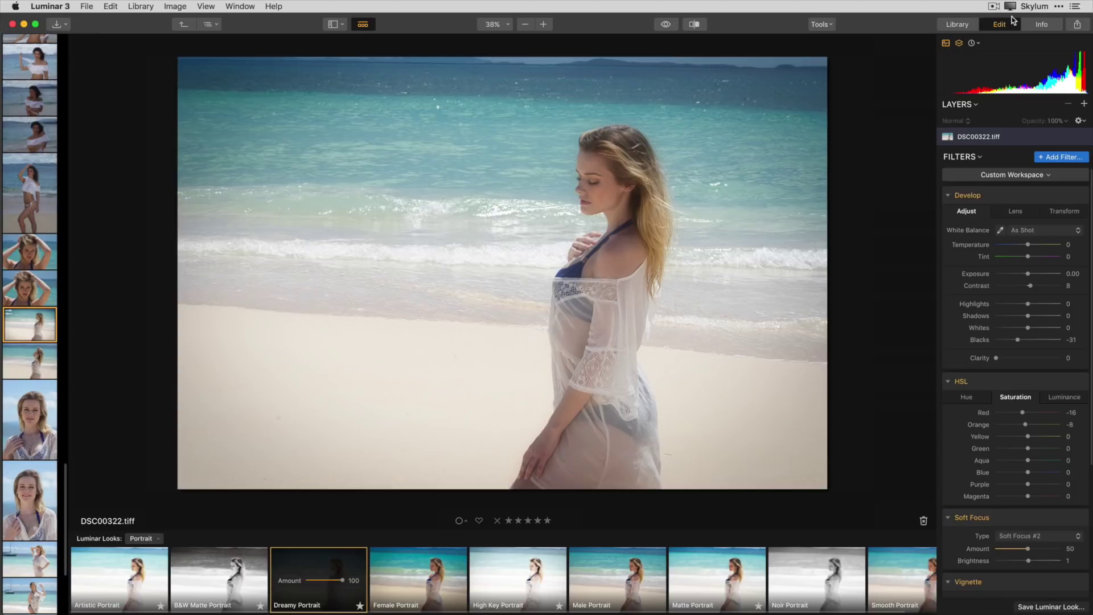
drag(1023, 414, 1027, 417)
scroll(1017, 477, down, 2)
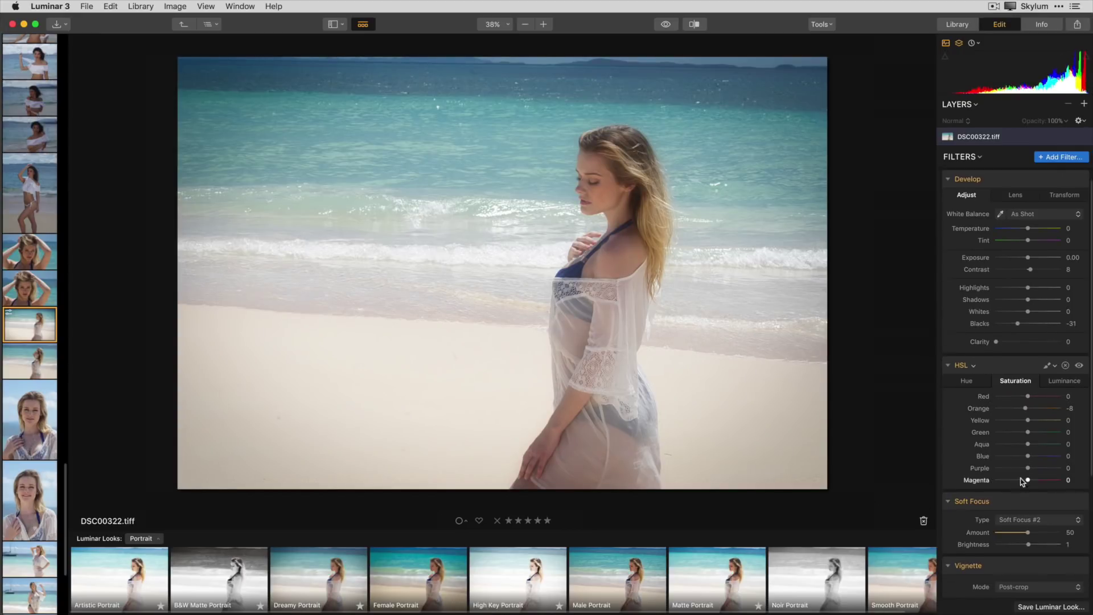
scroll(1016, 477, down, 1)
drag(1029, 513, 1059, 509)
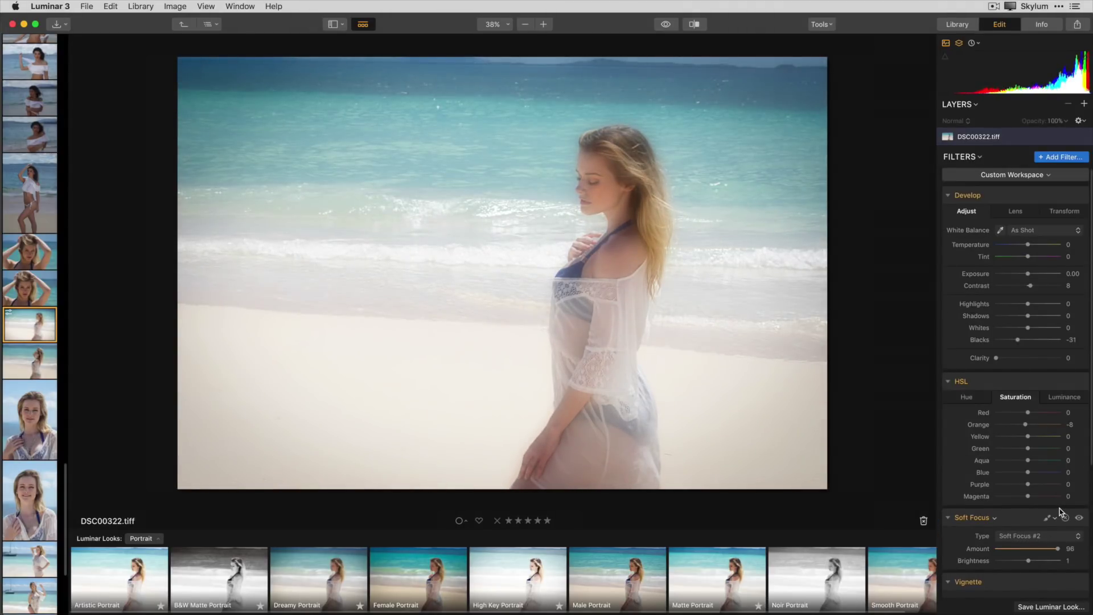
click(1079, 517)
click(1078, 518)
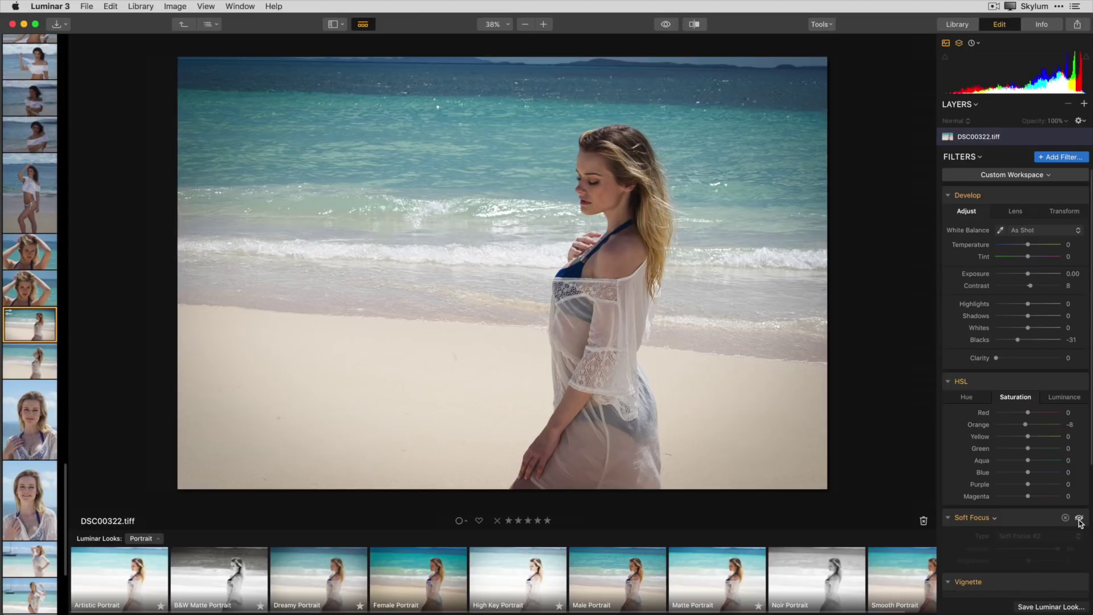
click(1080, 518)
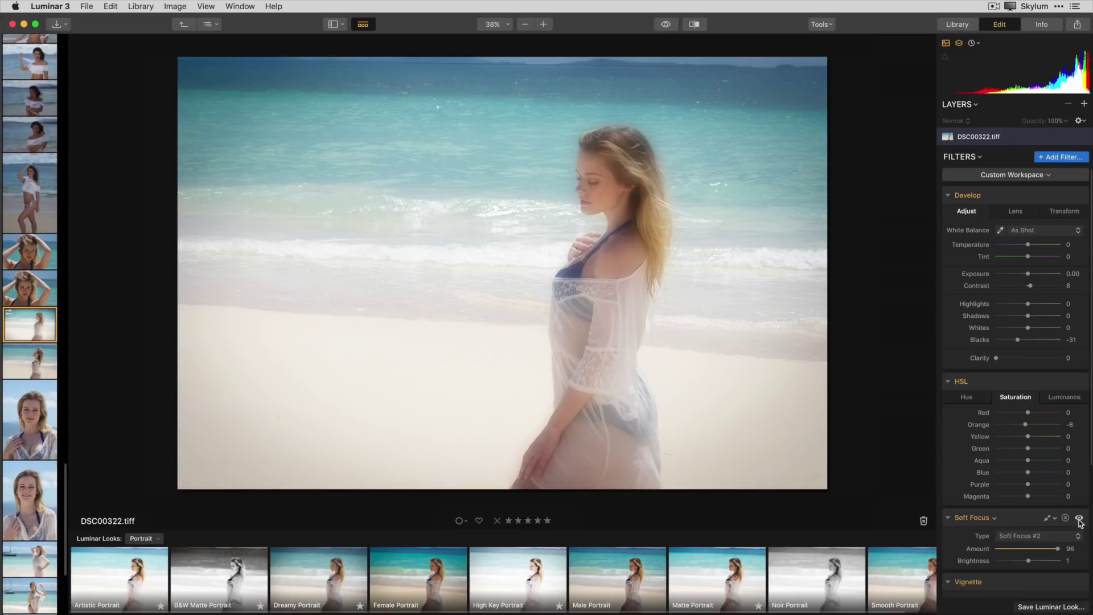
- Add the Golden Hour filter from the Filters Catalog and set its Amount to 58
click(1062, 157)
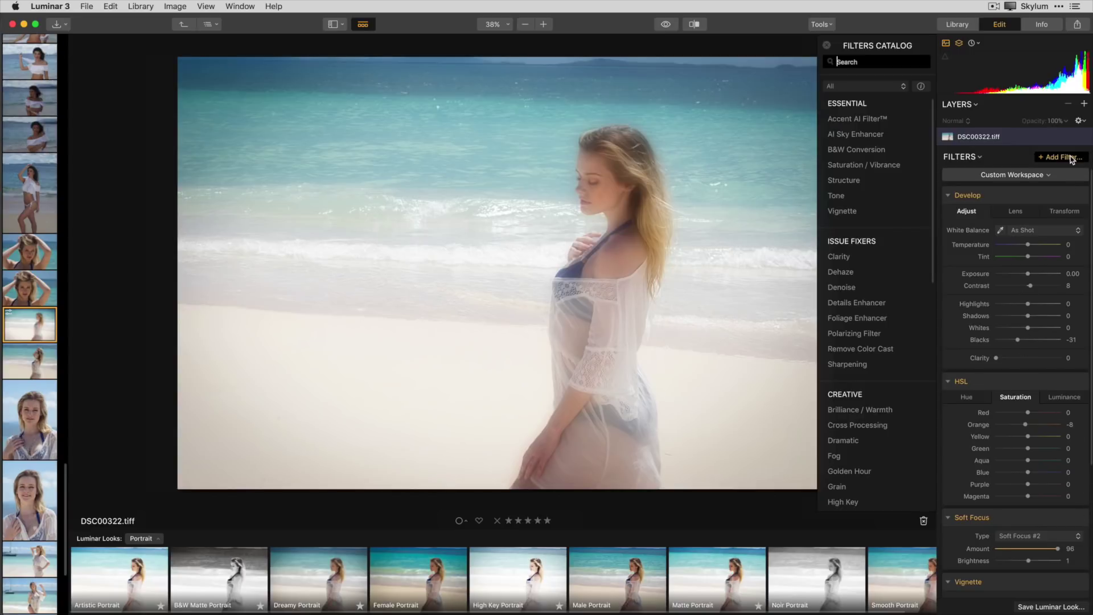
click(870, 474)
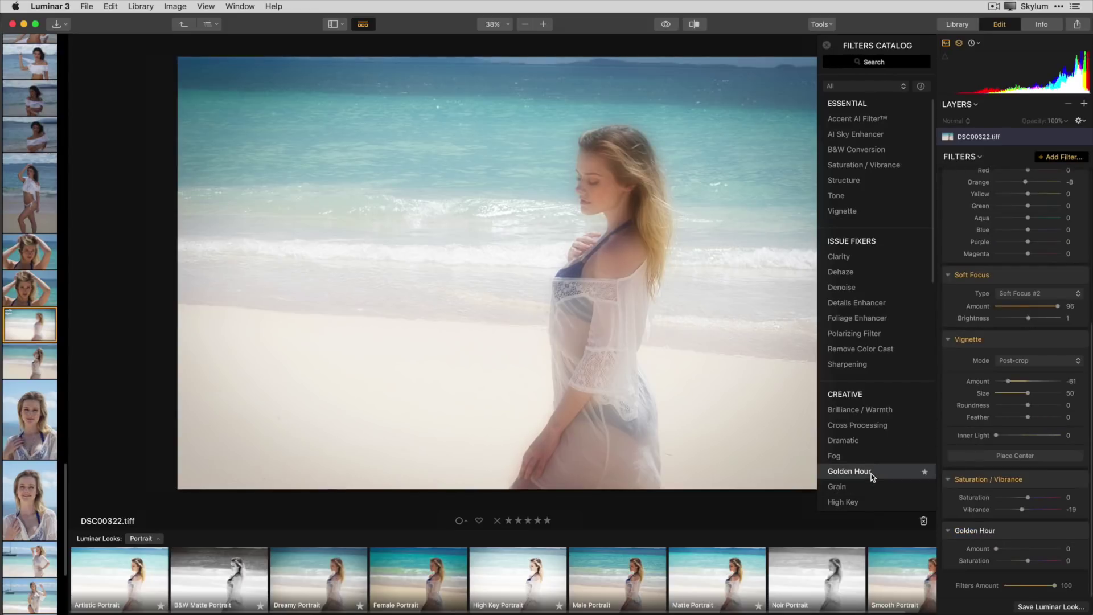
mouse_move(974, 530)
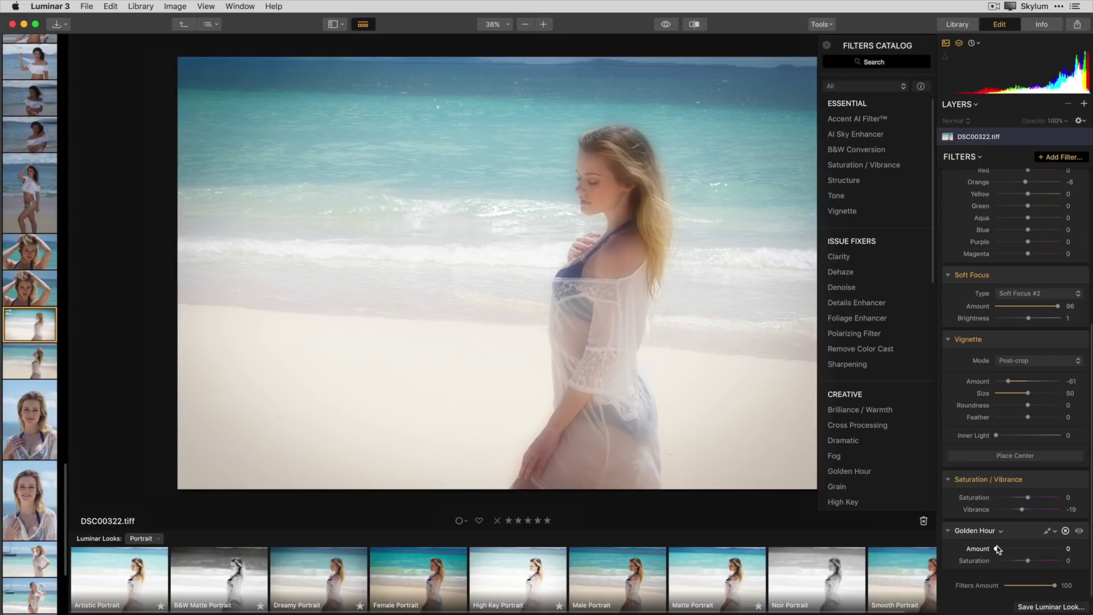
drag(997, 551, 1033, 549)
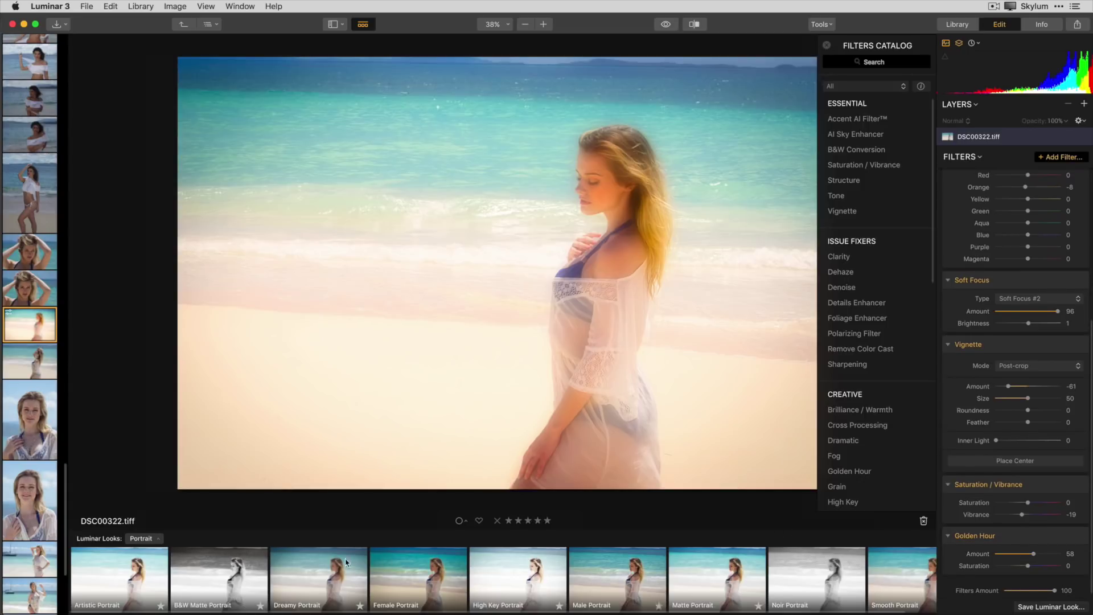
- Reapply Dreamy Portrait, delete all filters, then apply High Key Portrait at amount 57
click(324, 591)
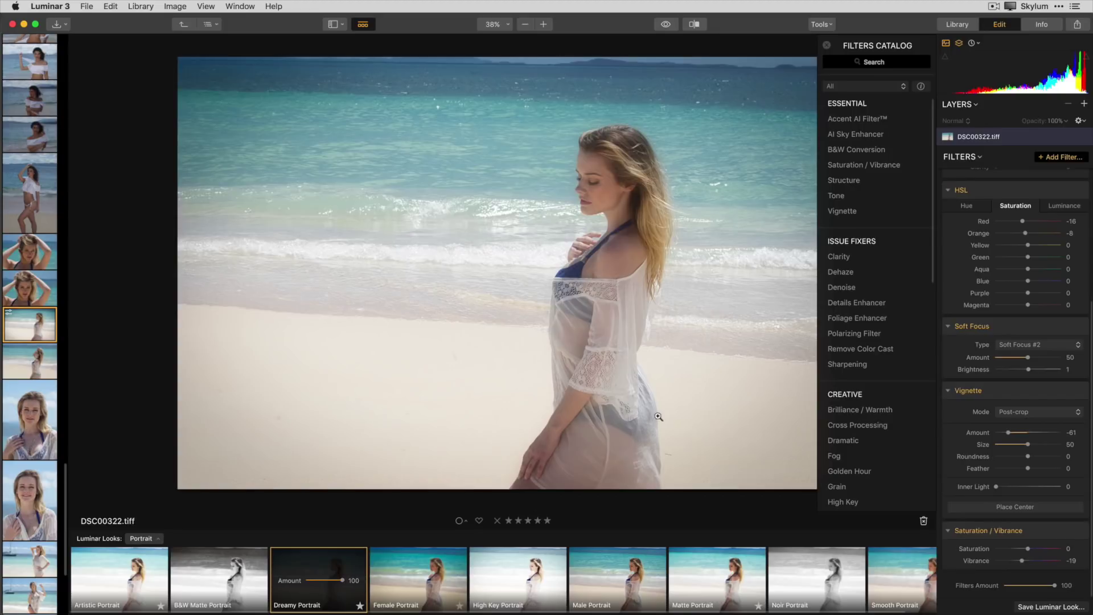
click(981, 157)
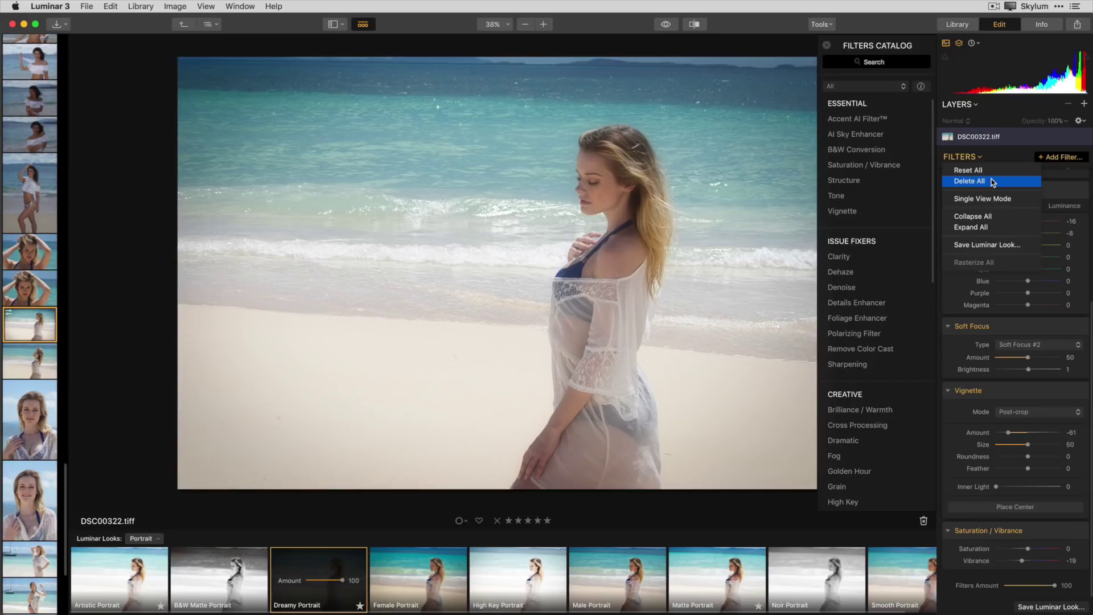
click(991, 181)
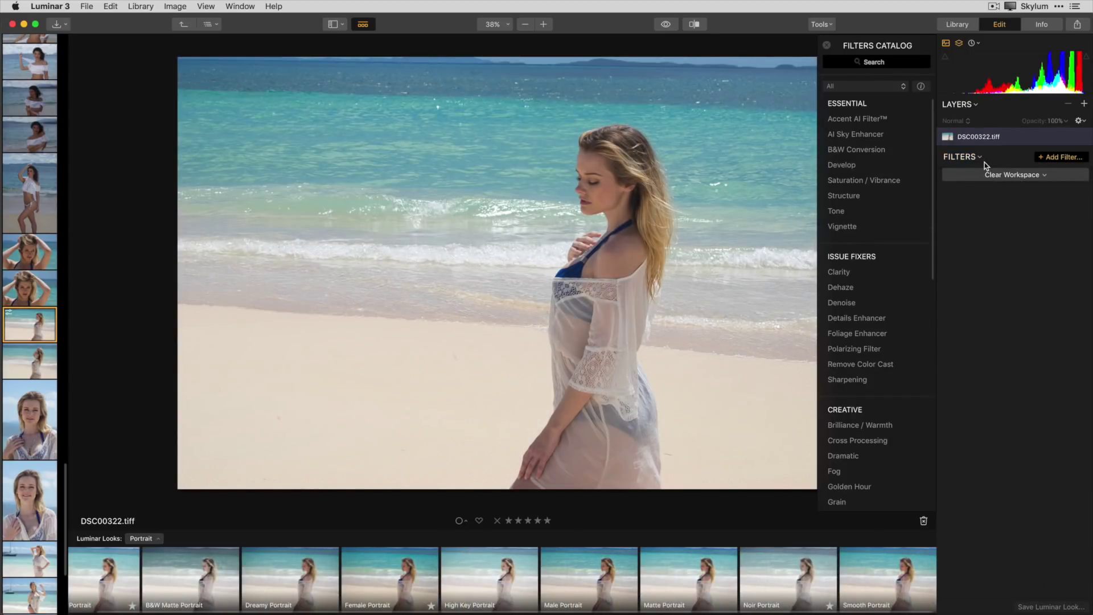
click(500, 578)
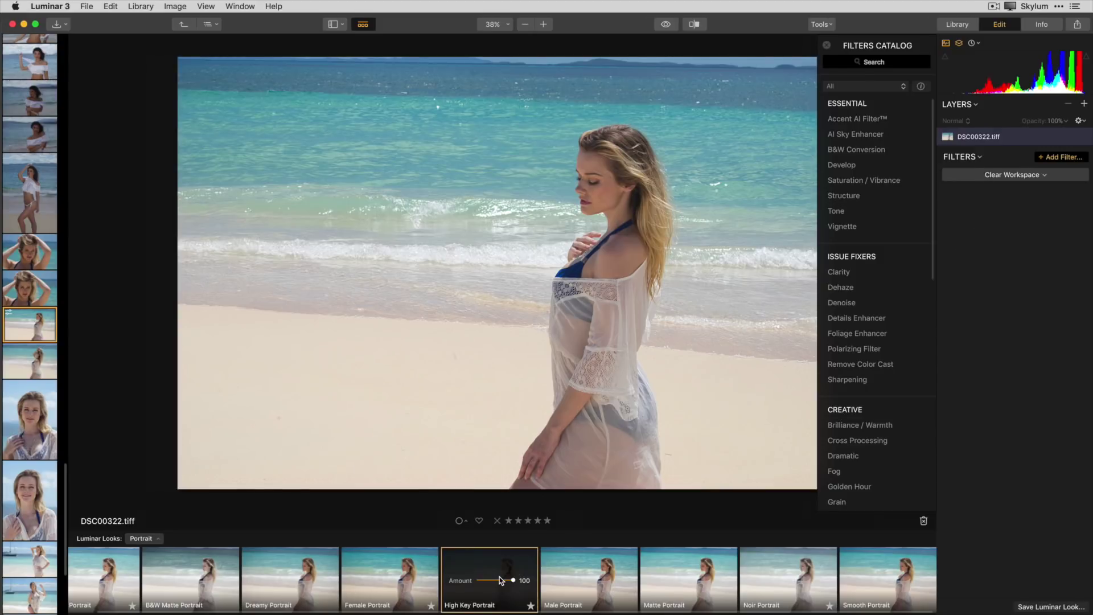
drag(500, 578, 485, 581)
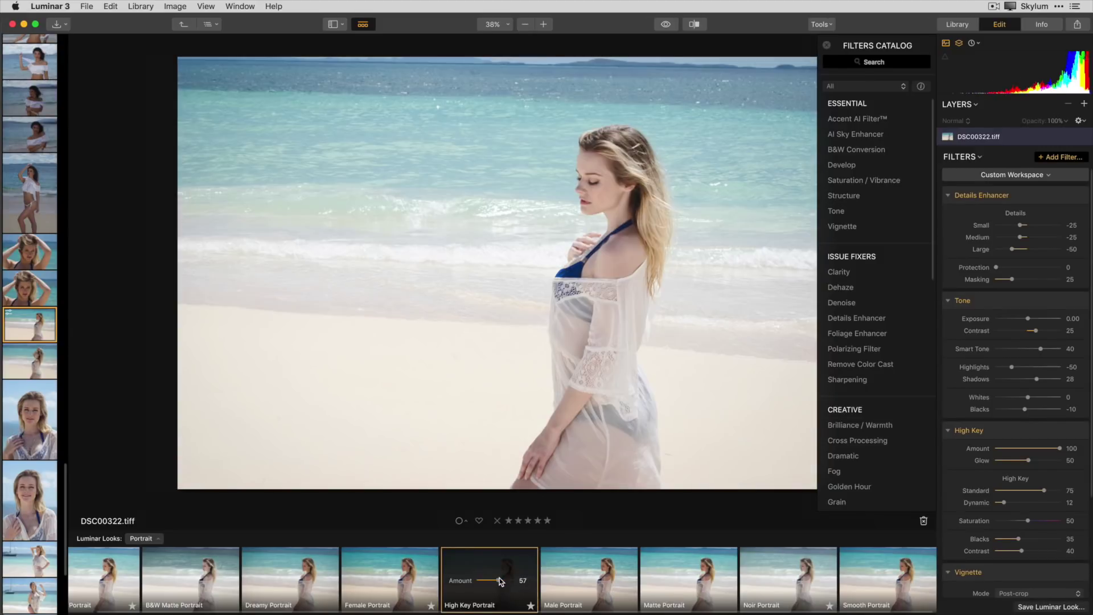